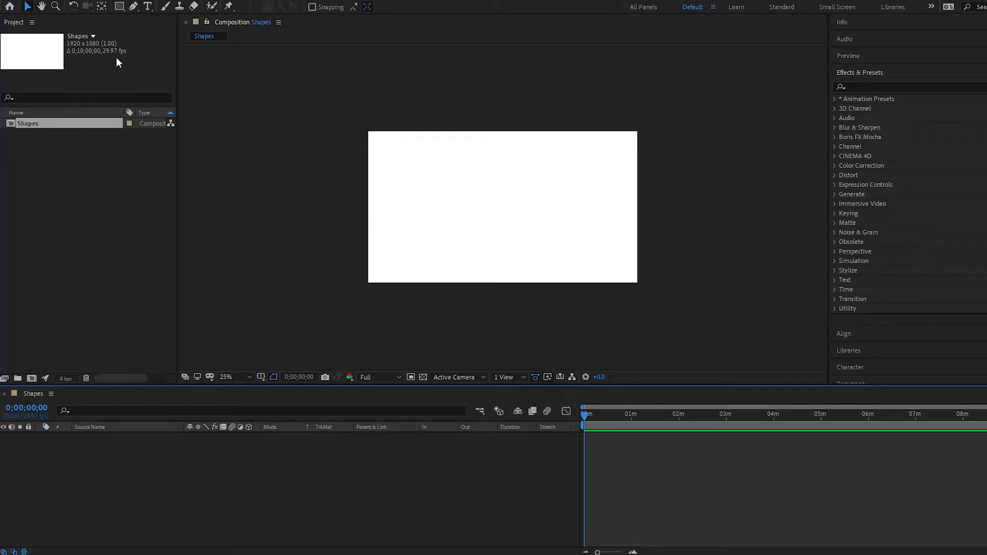
Step: Select the Rectangle Tool to draw shapes on the empty Shapes composition
left_click(122, 8)
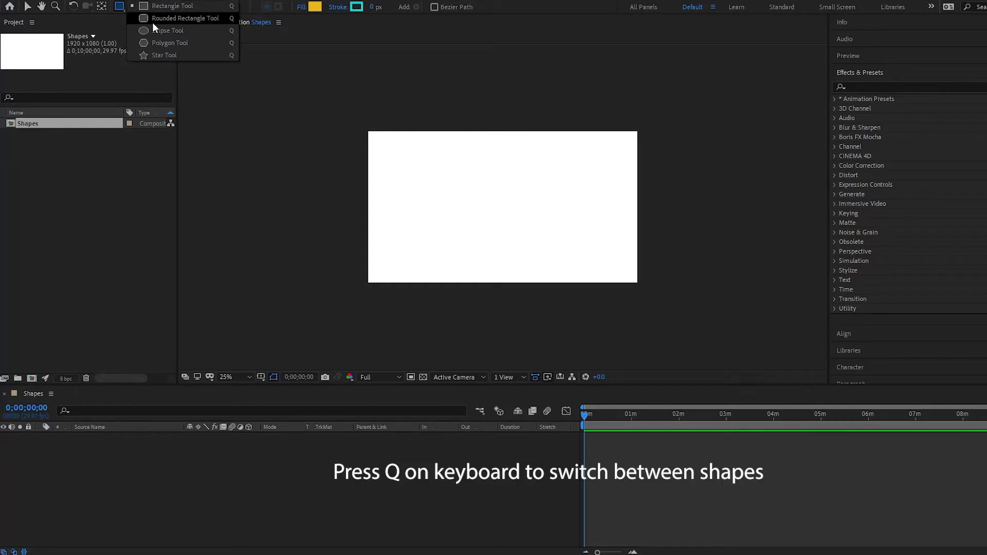
Step: Choose the Star Tool from the shape tool flyout
left_click(164, 56)
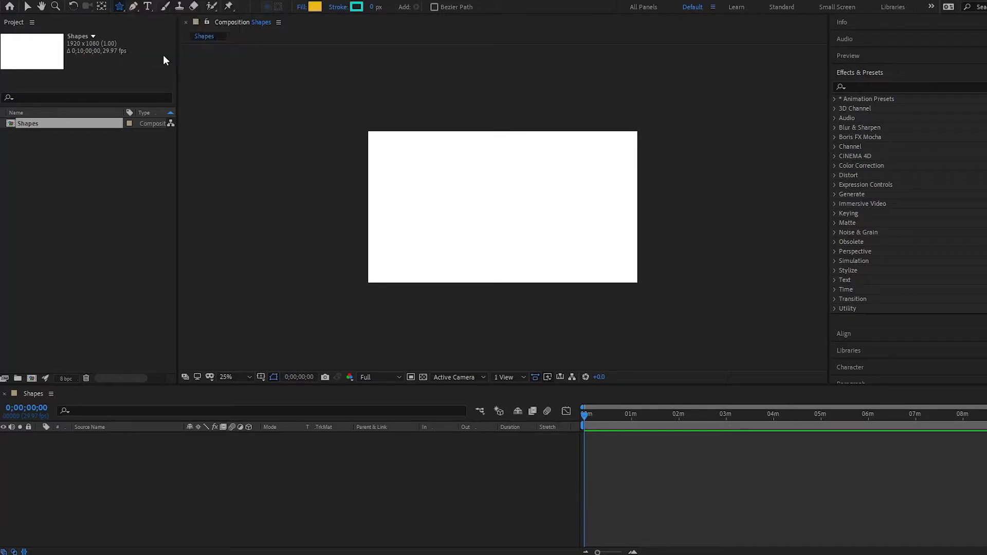
Step: Draw a yellow star and move it slightly right and down
left_click_drag(473, 194, 504, 235)
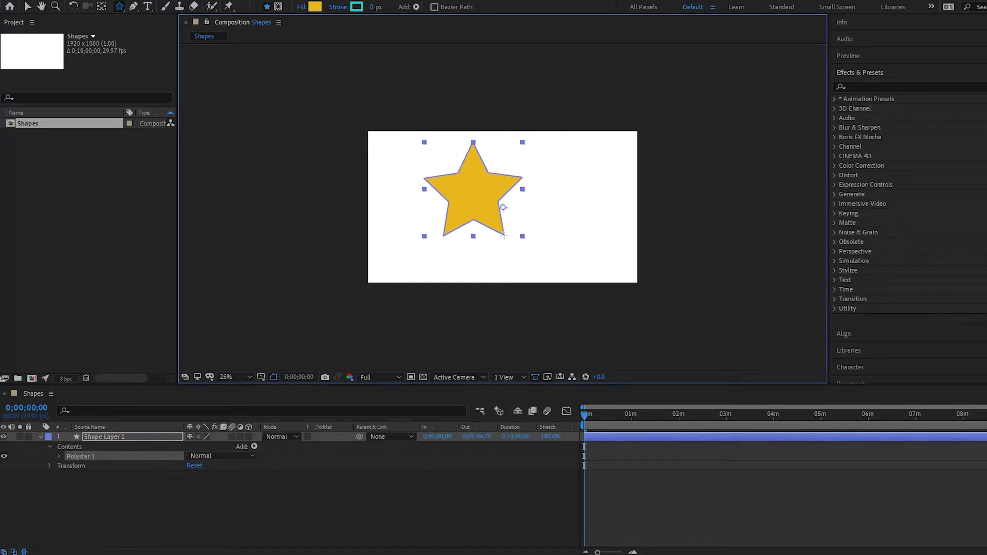
key("v")
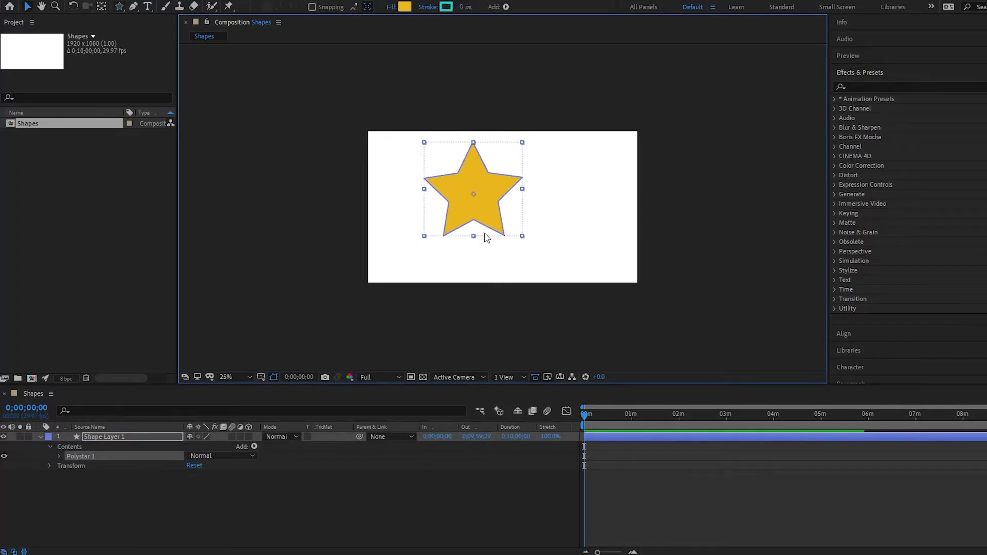
left_click_drag(480, 205, 501, 212)
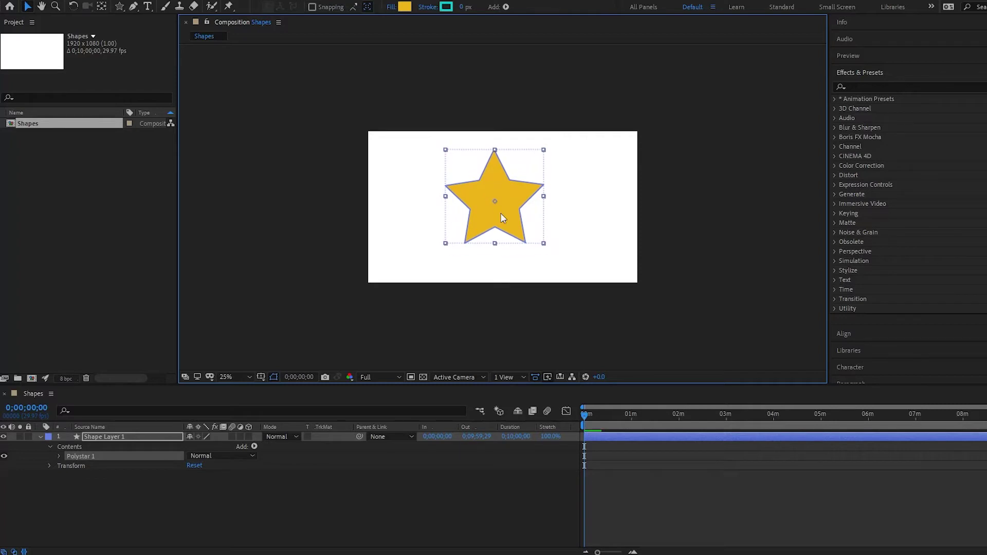
Step: Set the star's fill colour to EEB402 and bring up its fill options
left_click(403, 8)
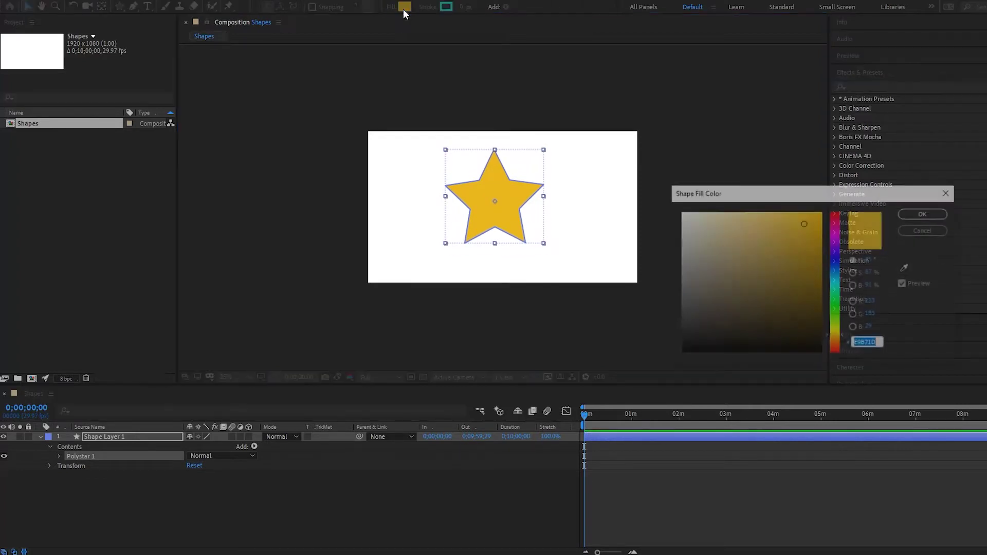
left_click_drag(741, 252, 821, 221)
left_click(921, 213)
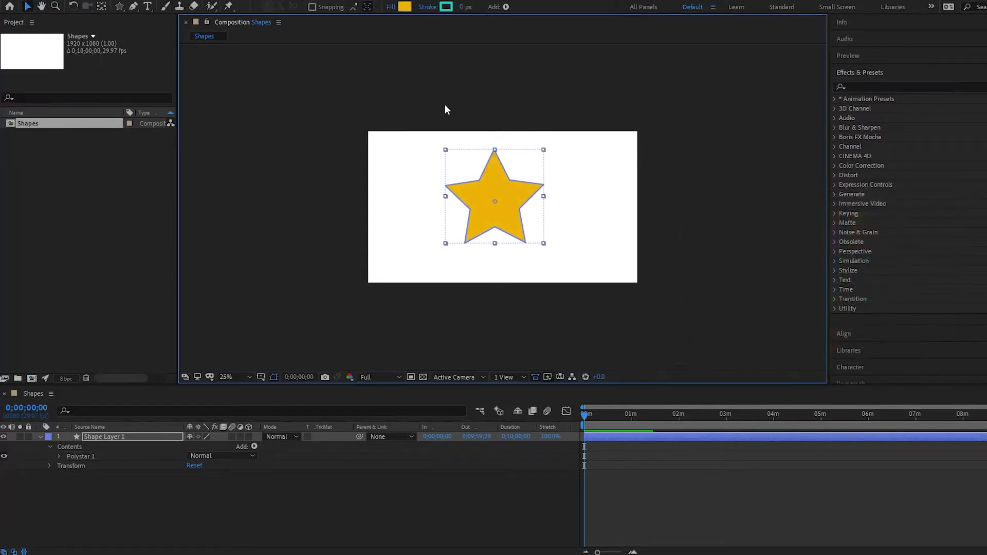
left_click(388, 8)
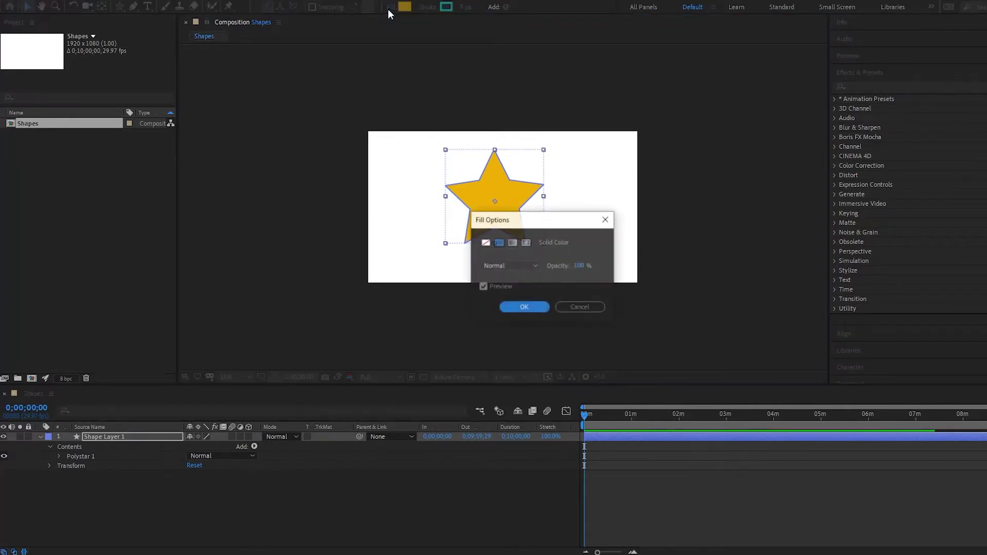
Step: Preview None, Linear and Radial Gradient fills, then return to Solid Color
left_click_drag(509, 227, 625, 166)
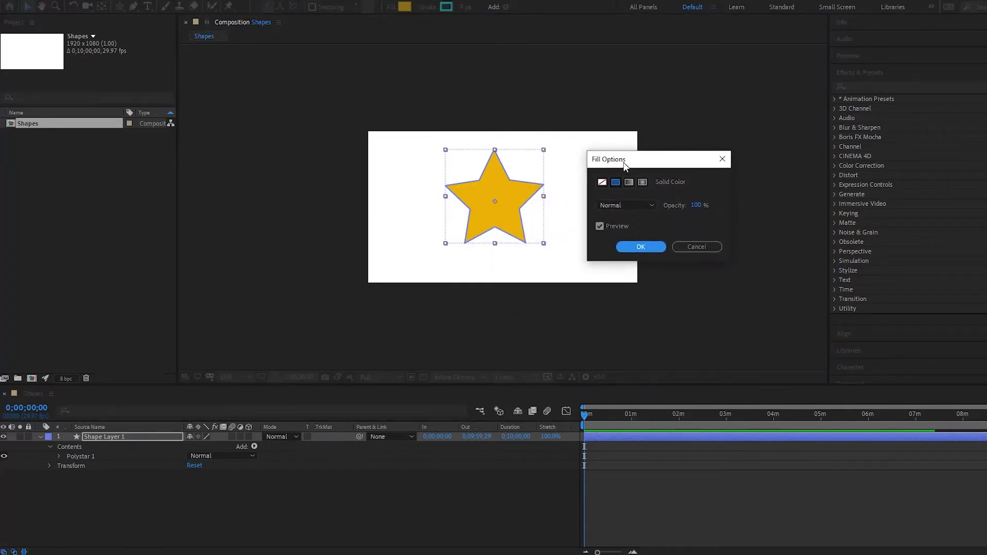
left_click(602, 182)
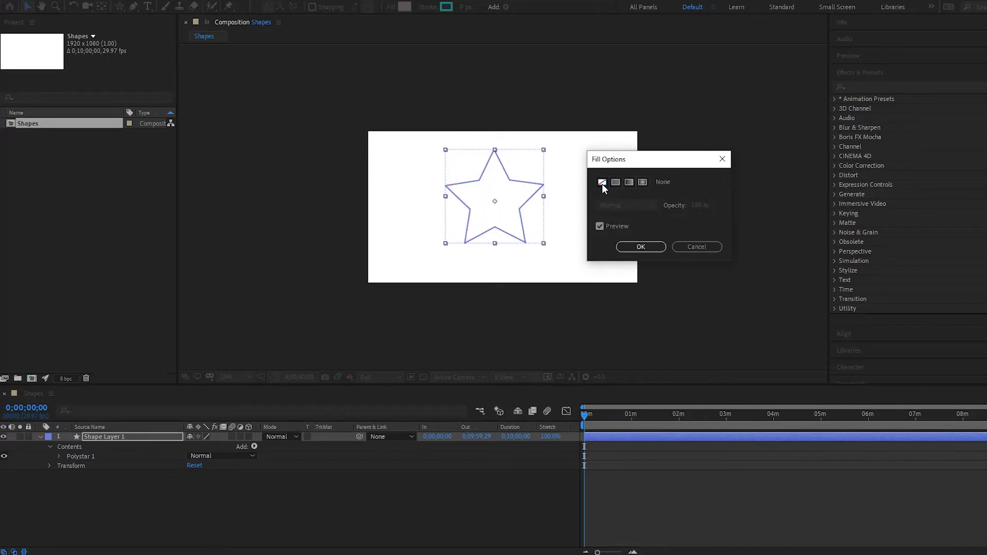
left_click(617, 184)
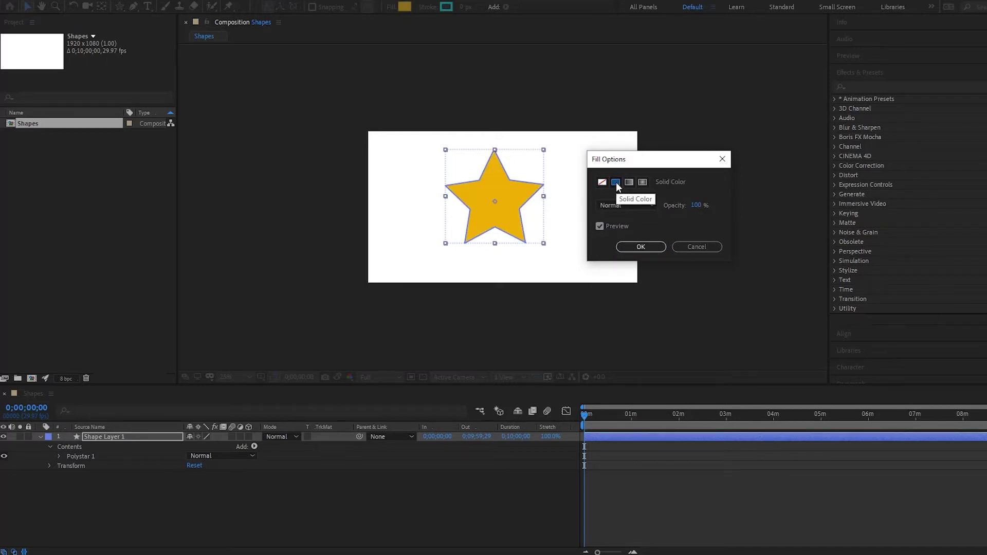
left_click(629, 183)
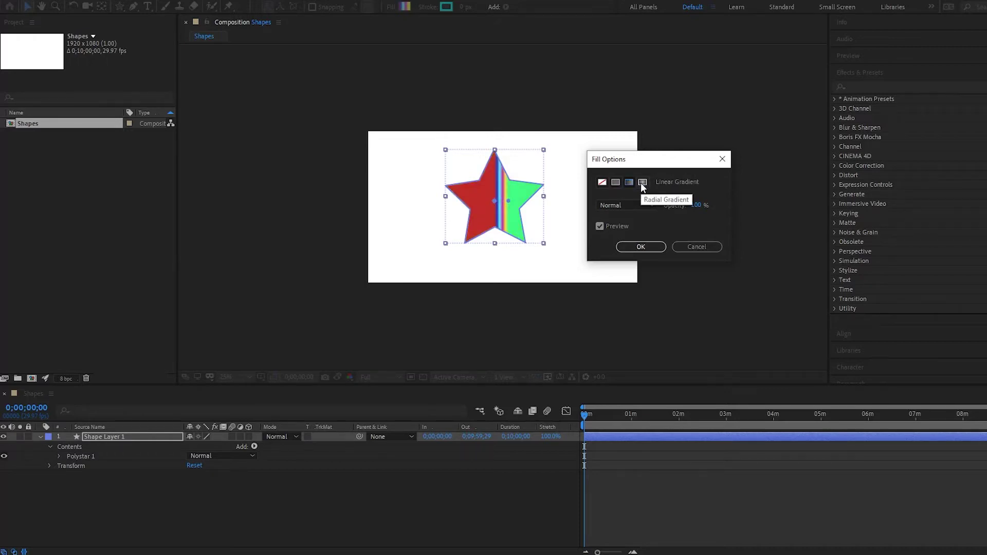
left_click(642, 183)
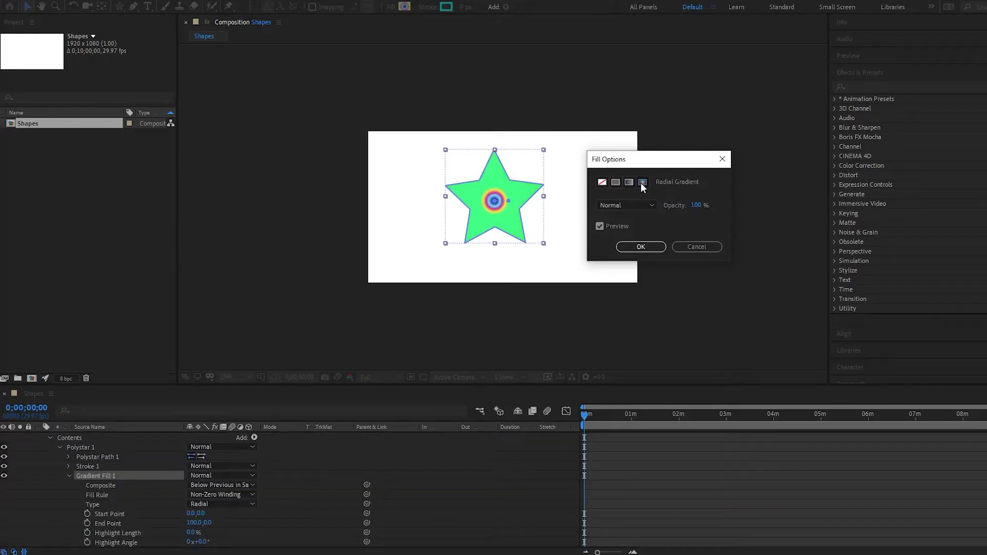
left_click(615, 183)
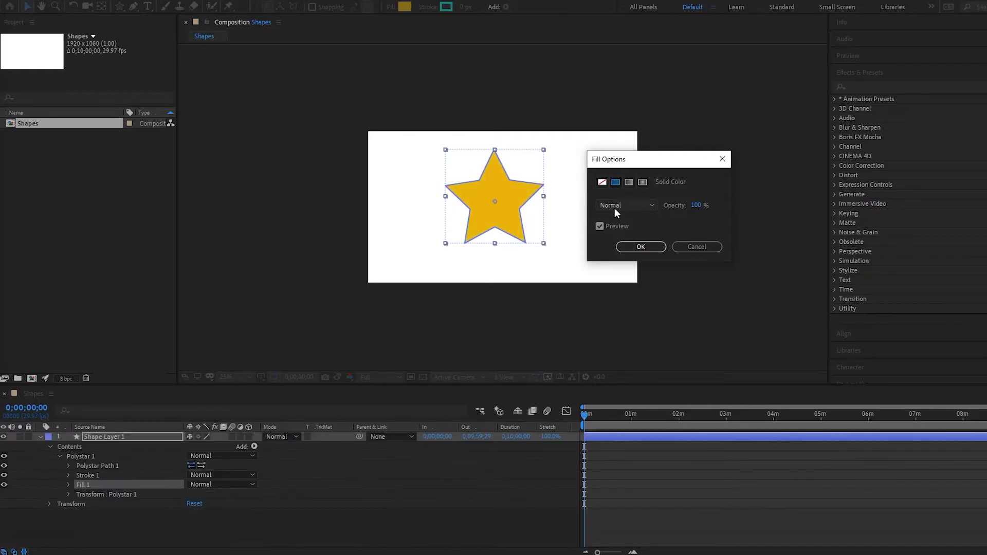
Step: Keep the fill's Normal blending mode and 100% opacity
left_click(632, 205)
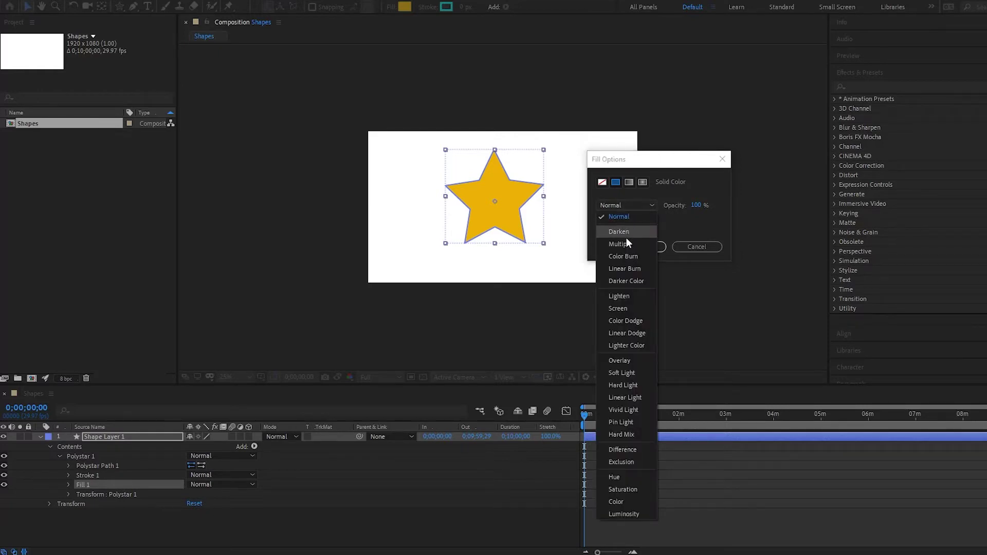
left_click(668, 224)
left_click_drag(698, 206, 727, 210)
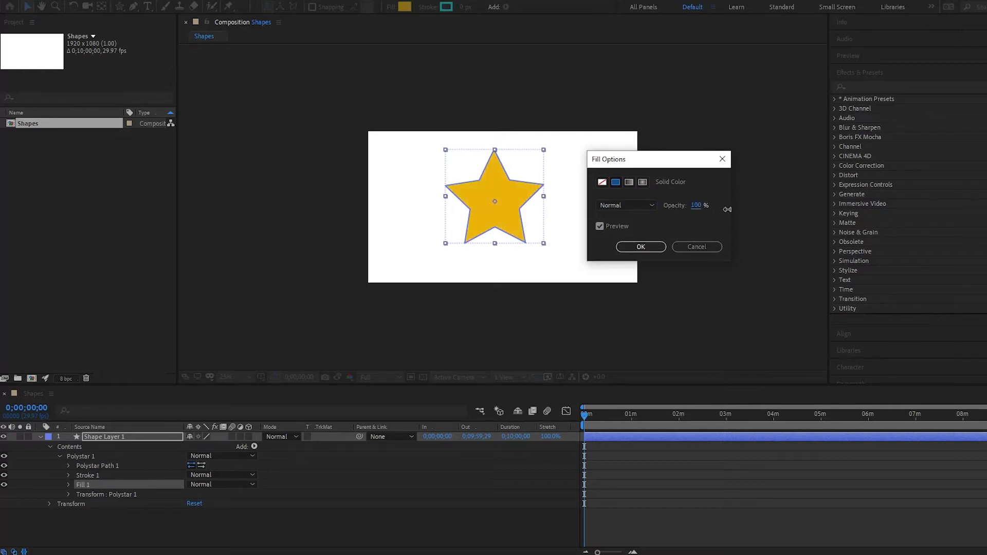
left_click_drag(631, 161, 680, 140)
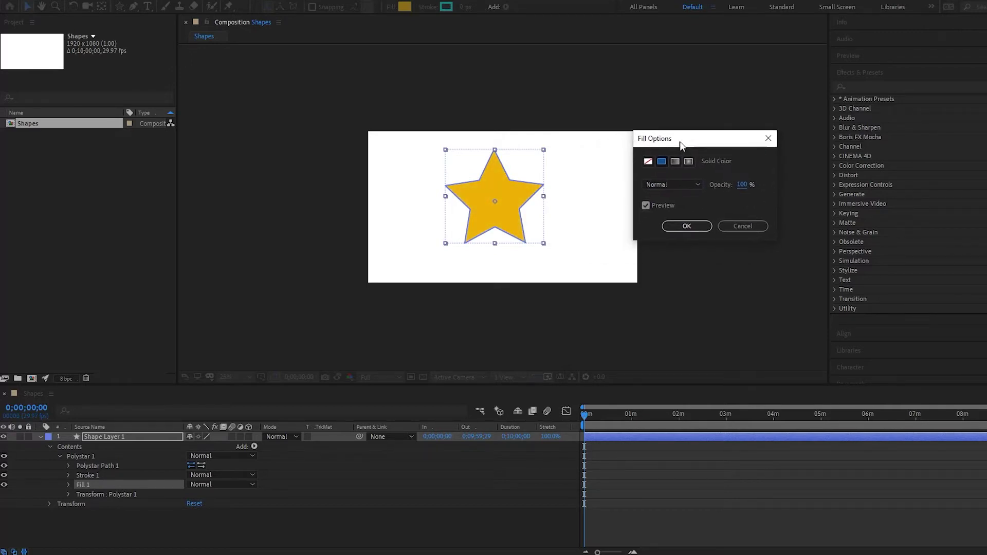
left_click(650, 204)
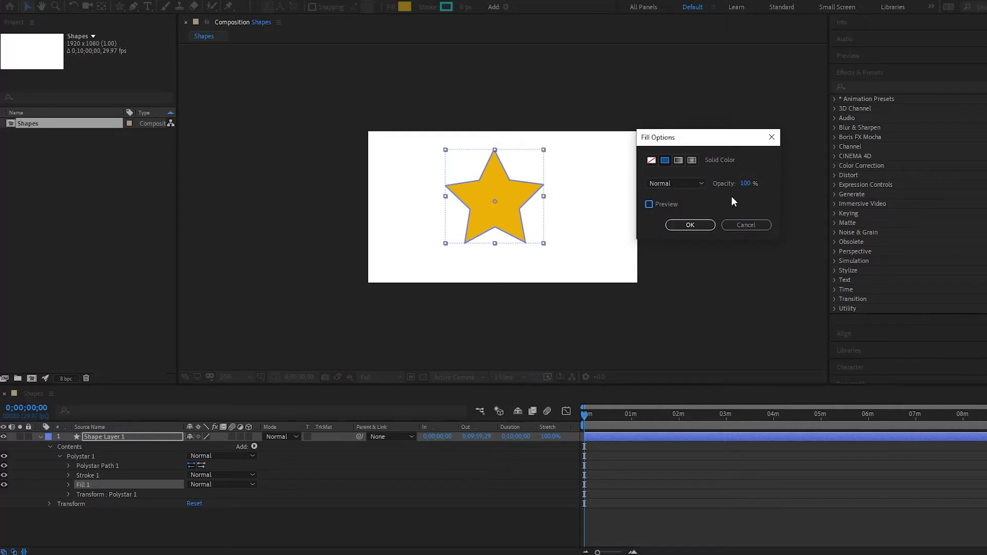
Step: Compare the gradient fill types again, then apply the Solid Color fill
left_click(678, 160)
left_click(691, 160)
left_click(665, 161)
left_click(678, 161)
left_click(665, 161)
left_click(686, 227)
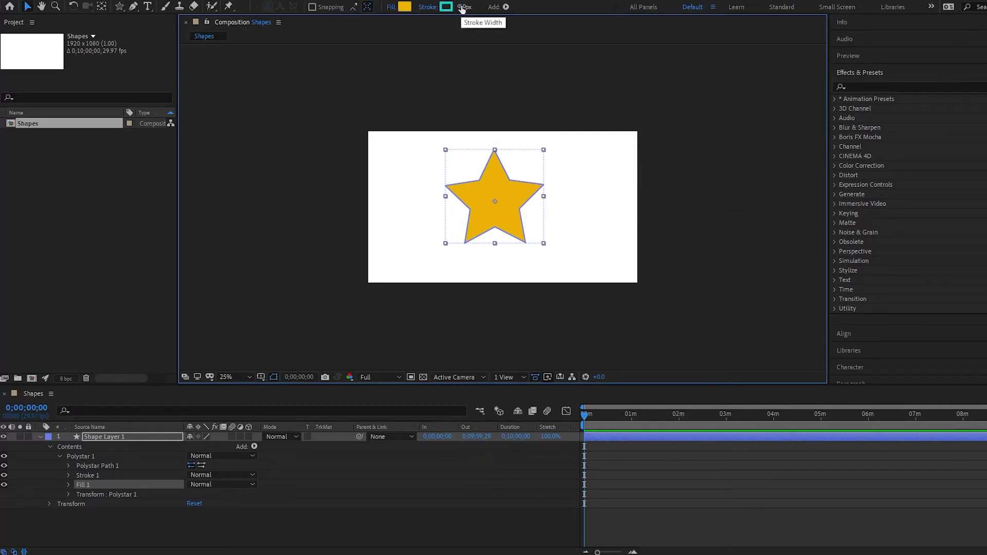
Step: Give the star a thick cyan stroke at 80% opacity with Normal blending
left_click_drag(462, 9, 545, 8)
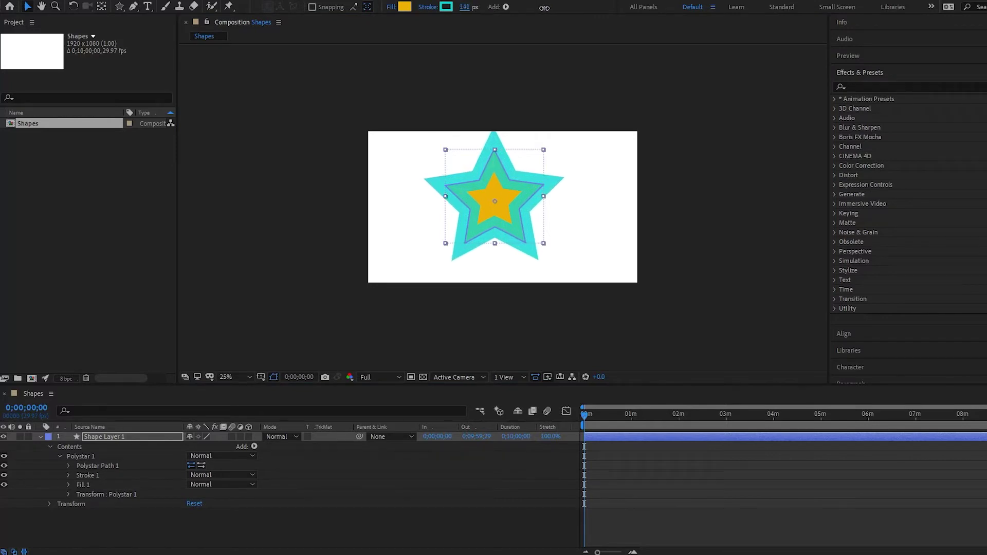
left_click(426, 8)
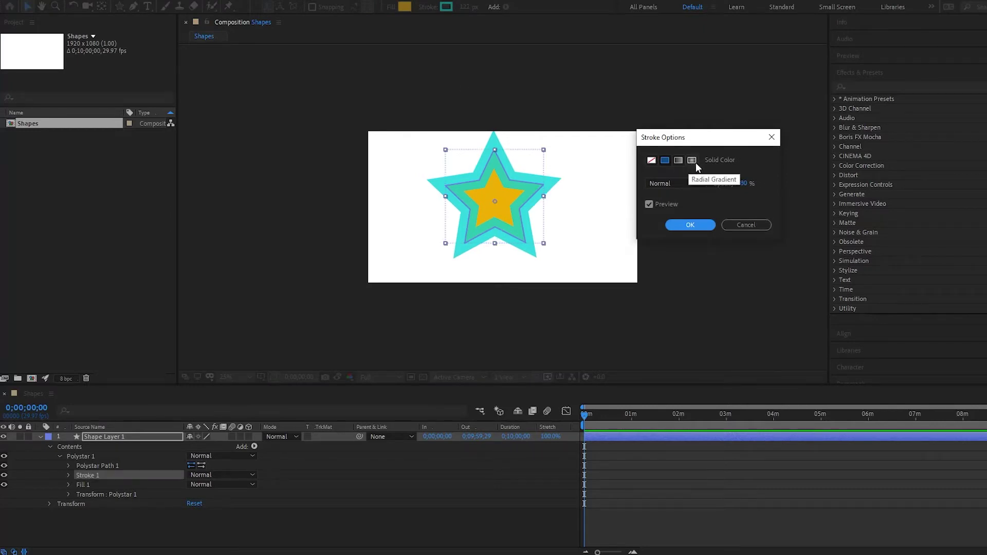
left_click(685, 186)
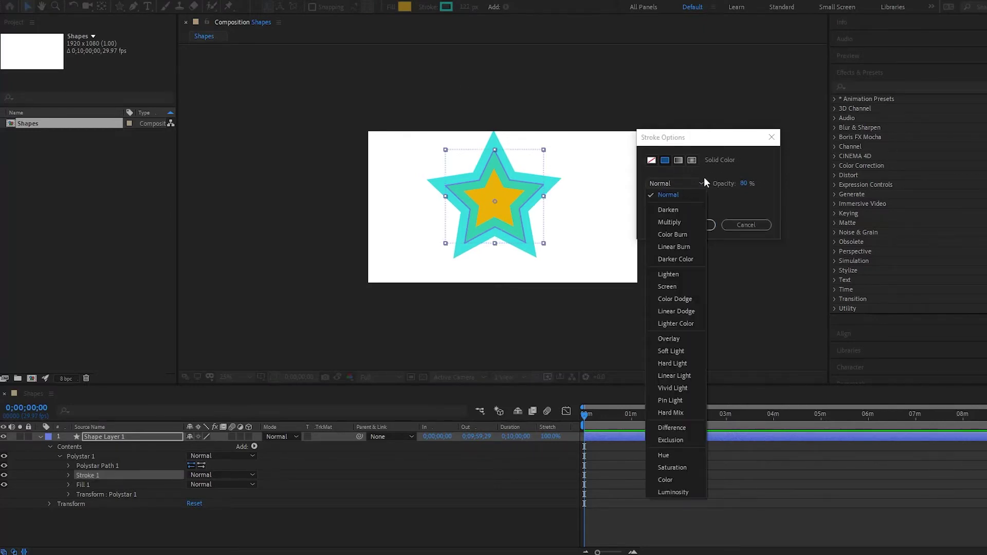
left_click(706, 176)
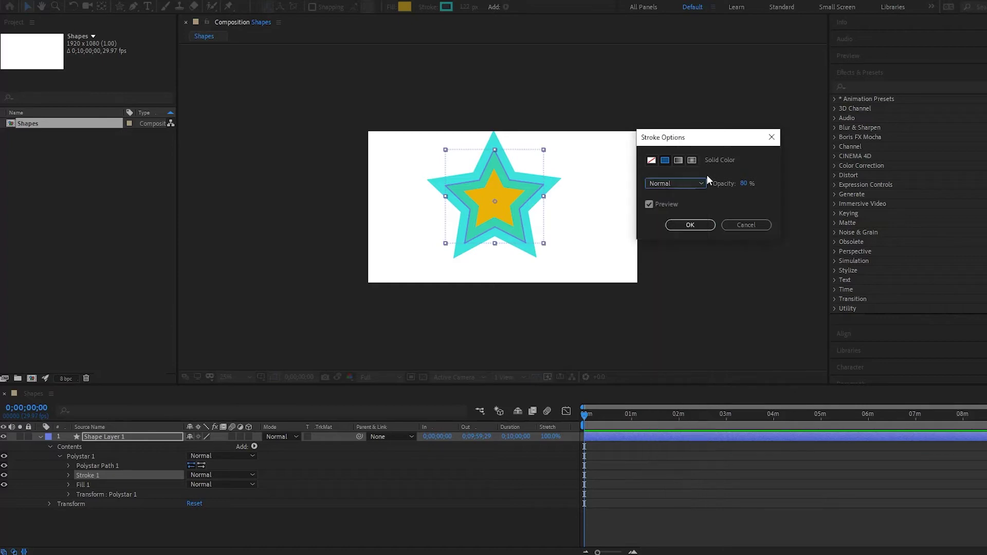
left_click(687, 225)
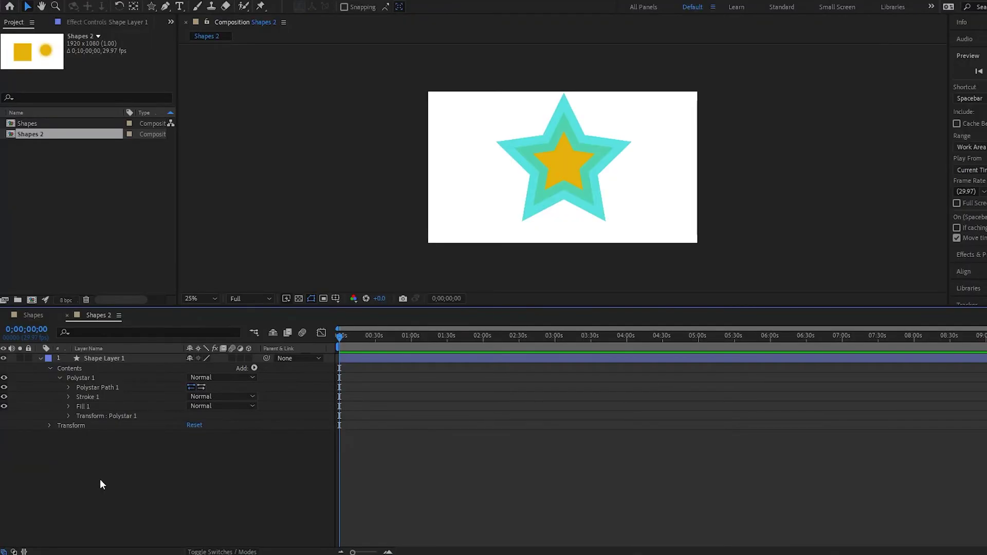
left_click(94, 381)
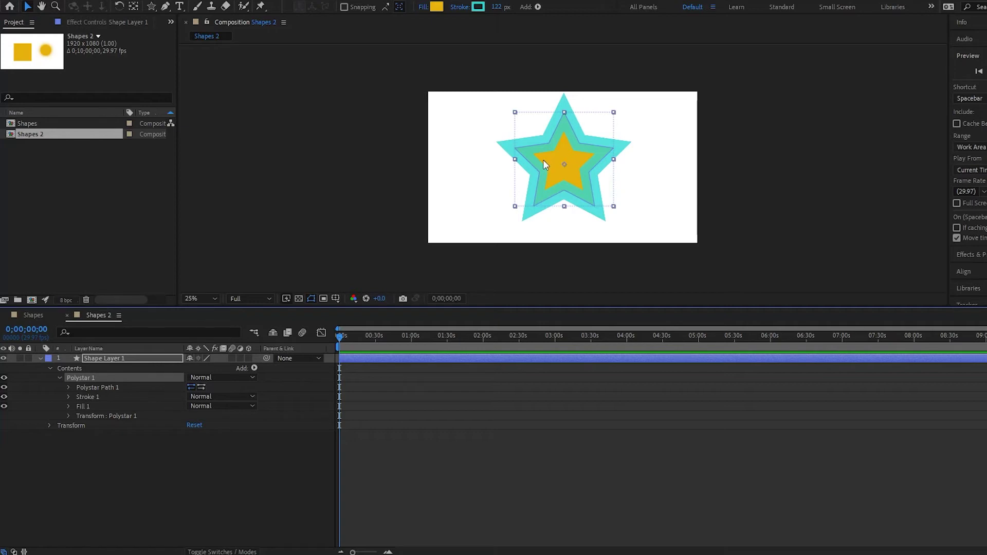
left_click(106, 358)
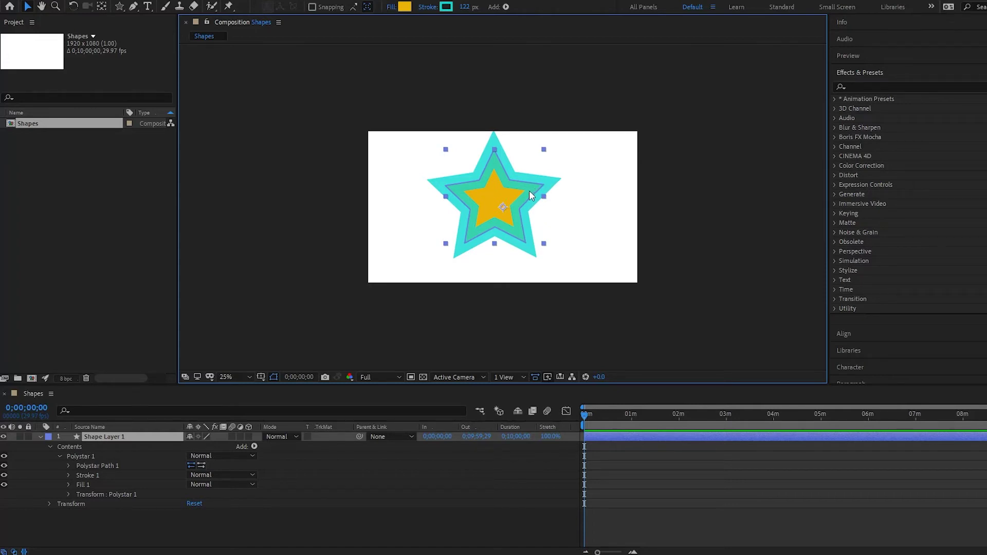
Step: Set the star's fill to None, leaving only the cyan outline, and reselect the layer
left_click(392, 7)
left_click(651, 160)
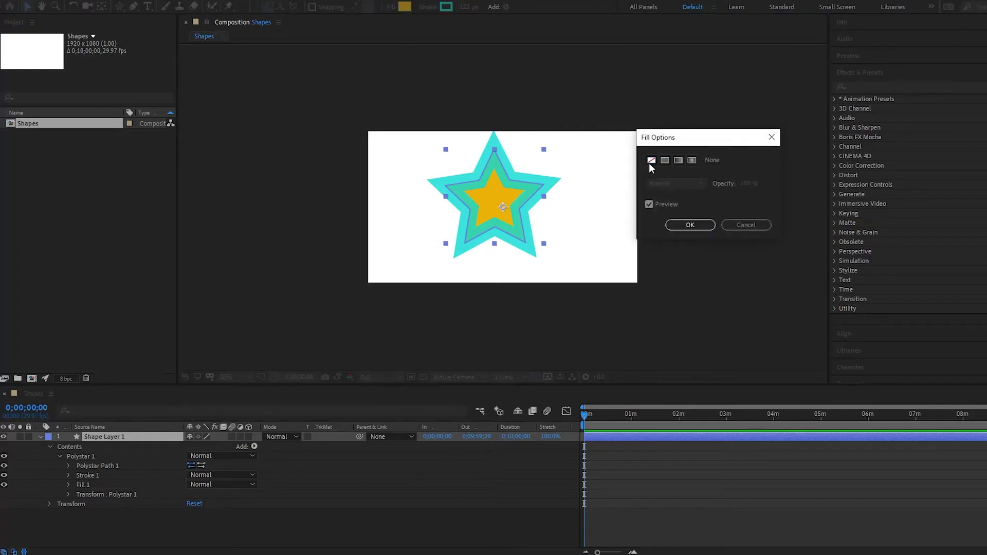
left_click(679, 224)
left_click(576, 308)
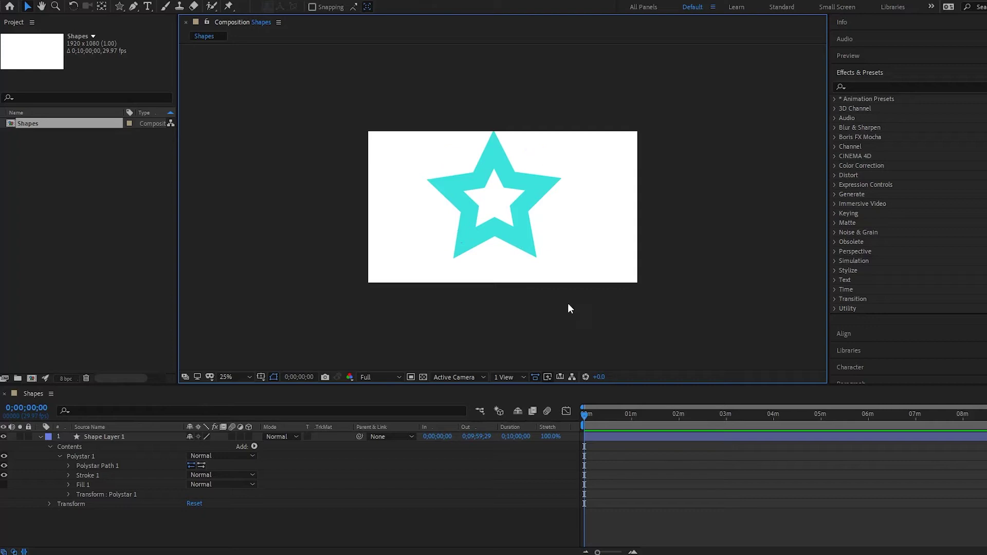
left_click(513, 227)
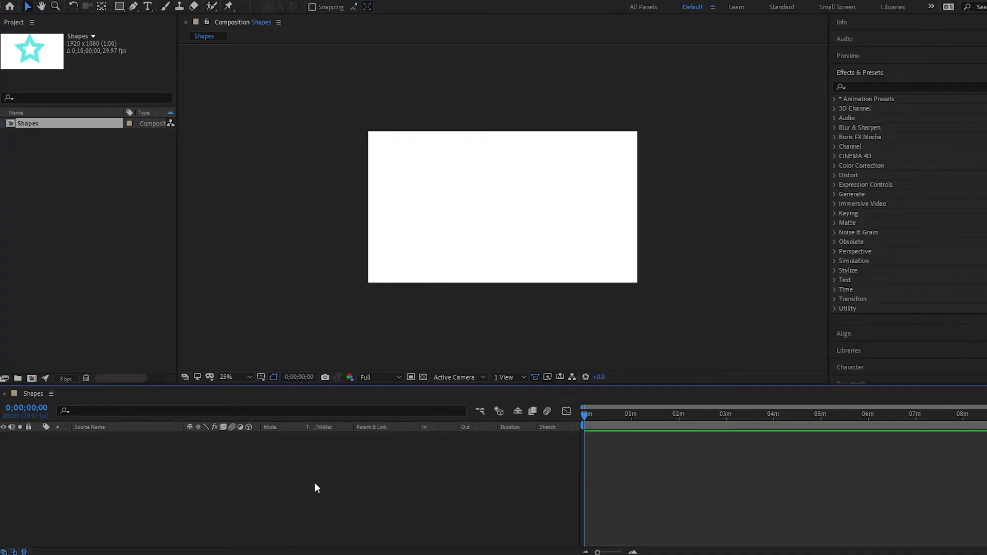
Step: Draw a perfect yellow square with the Rectangle tool, then return to the Selection tool
left_click(118, 7)
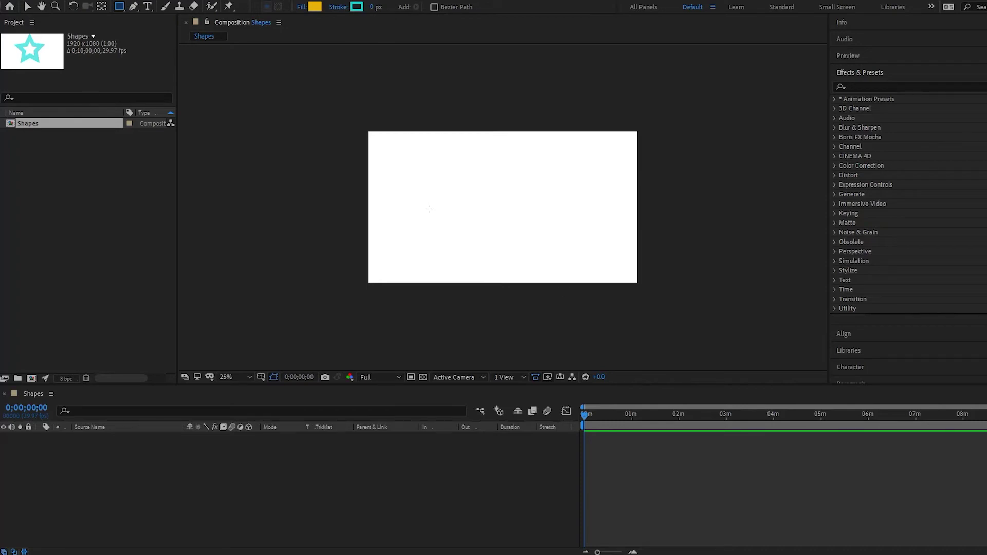
mouse_move(426, 175)
left_mouse_down()
mouse_move(441, 201)
mouse_move(506, 229)
mouse_move(592, 239)
mouse_move(544, 242)
mouse_move(535, 283)
mouse_move(495, 238)
mouse_move(496, 152)
mouse_move(504, 212)
mouse_move(506, 192)
left_mouse_up()
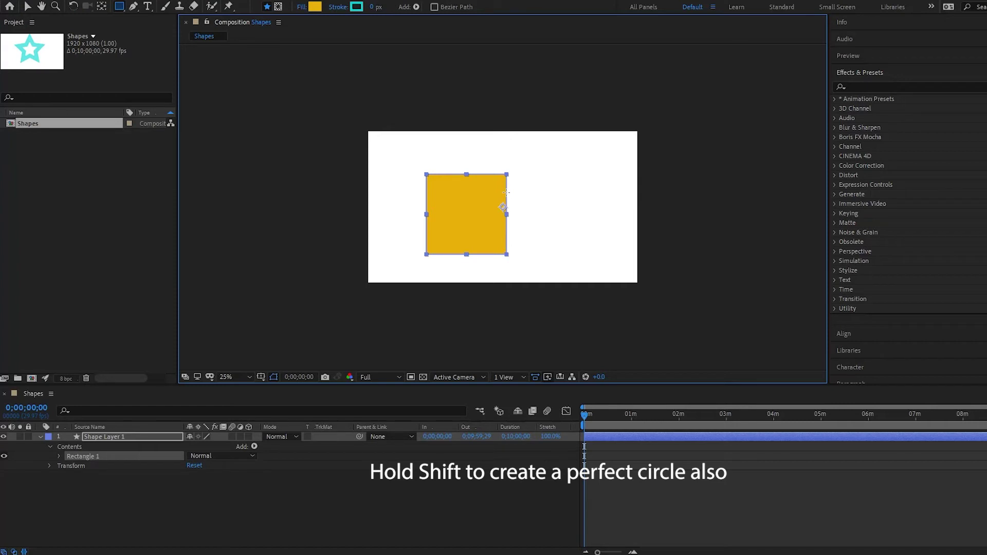
mouse_move(506, 192)
left_mouse_down()
mouse_move(579, 218)
mouse_move(502, 206)
mouse_move(628, 203)
mouse_move(643, 255)
mouse_move(503, 250)
left_mouse_up()
left_click(121, 436)
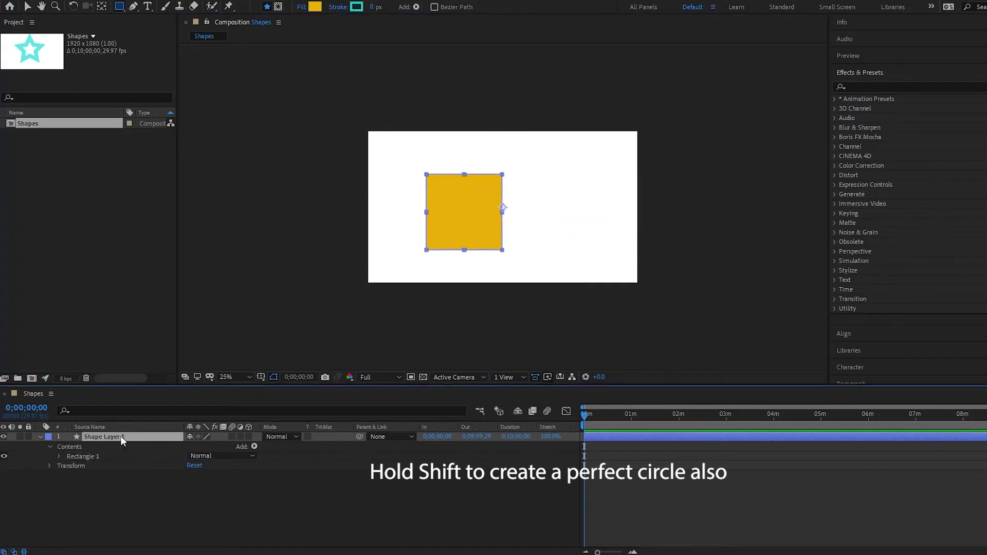
key("v")
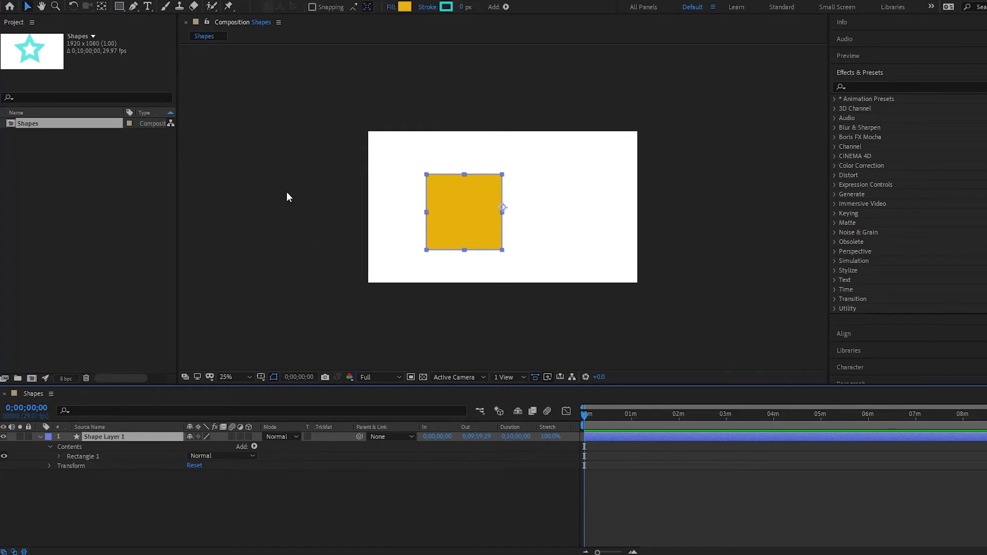
left_click(120, 7)
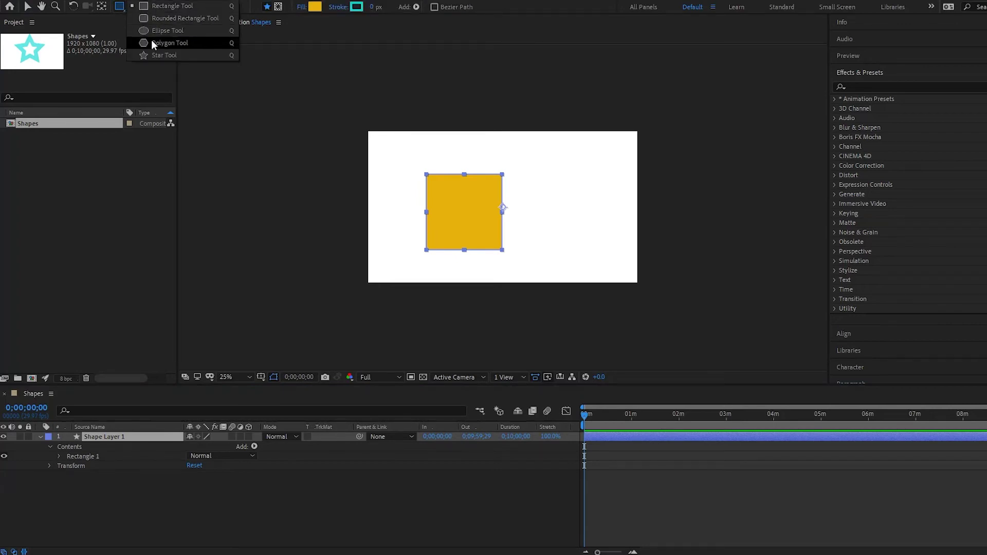
Step: Draw a yellow pentagon with the Polygon Tool to the right of the square
left_click(164, 46)
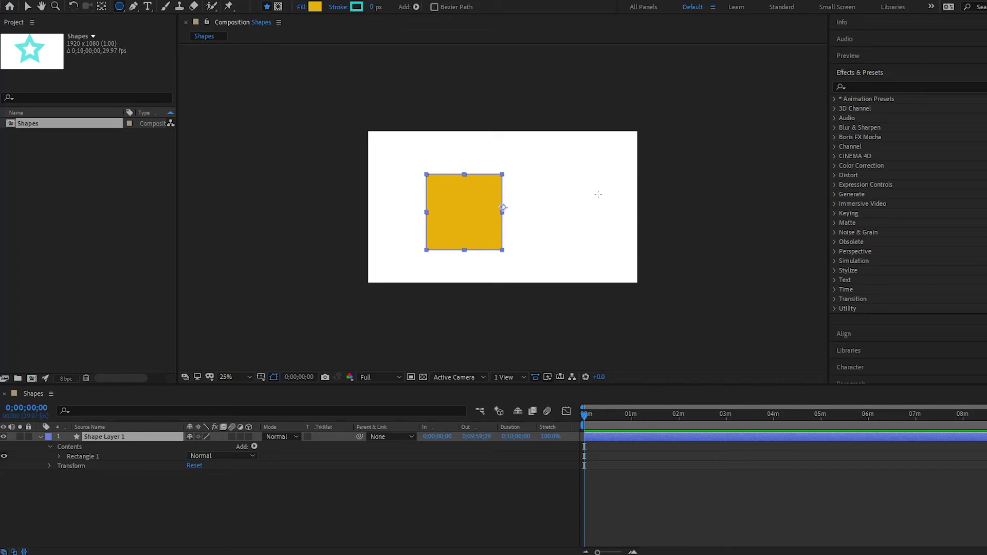
mouse_move(538, 178)
left_mouse_down()
mouse_move(581, 216)
mouse_move(603, 179)
mouse_move(567, 140)
mouse_move(568, 212)
mouse_move(571, 200)
left_mouse_up()
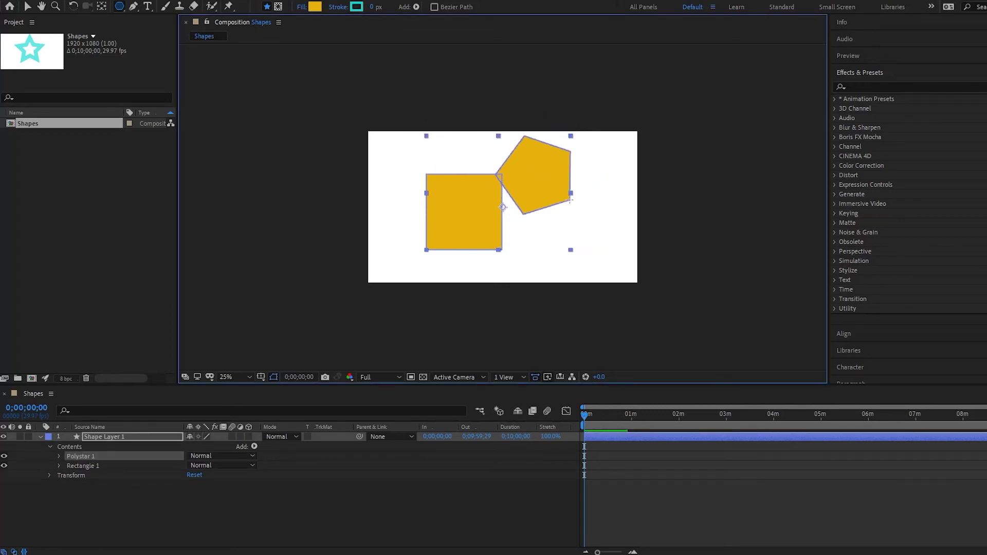
left_click(71, 457)
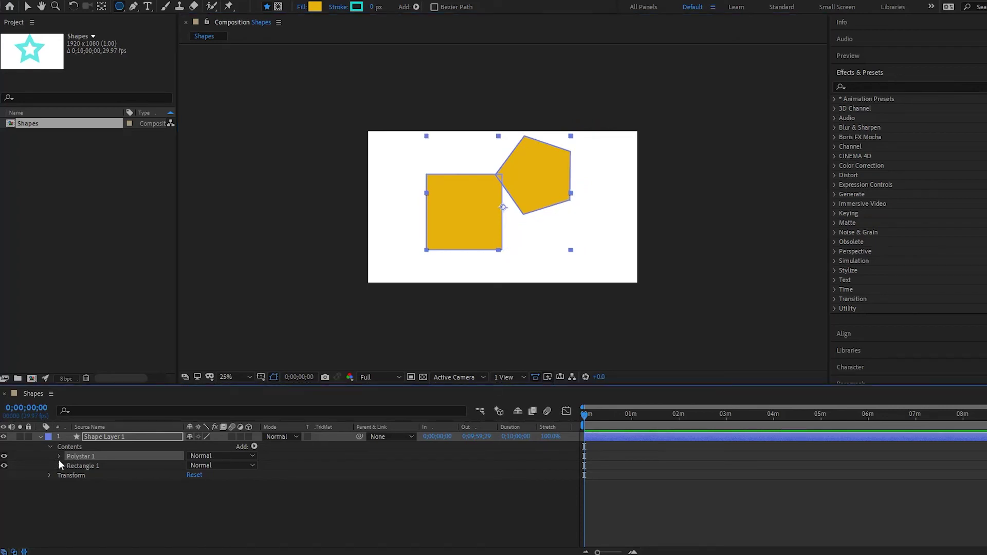
Step: Move Polystar 1 to position 424, -29, level with and beside the square
left_click(59, 457)
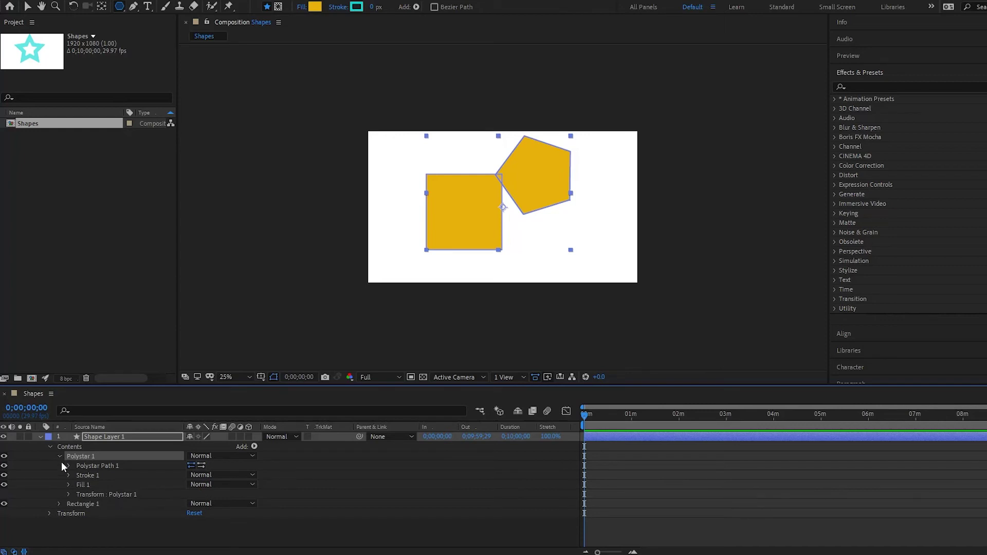
left_click(68, 496)
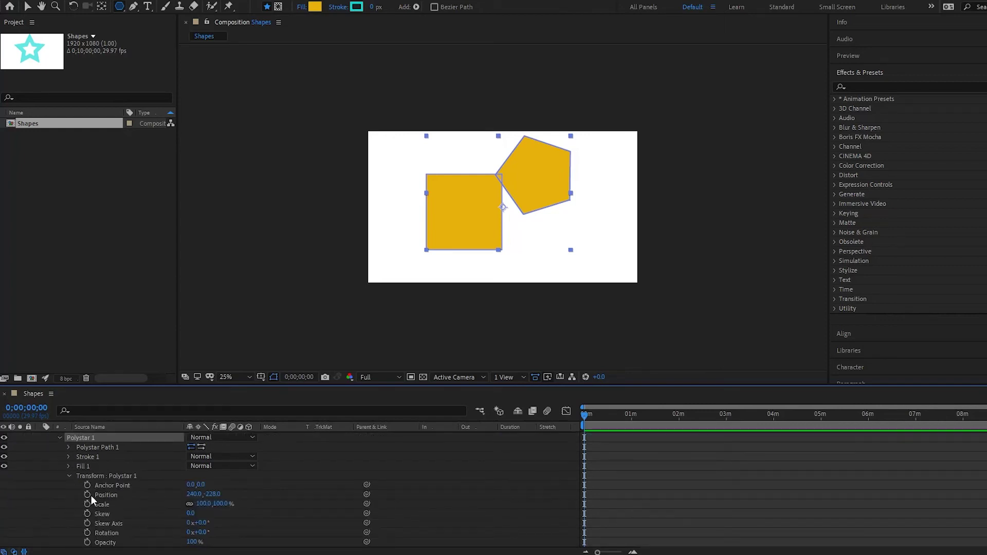
left_click_drag(212, 494, 167, 494)
left_click(89, 440)
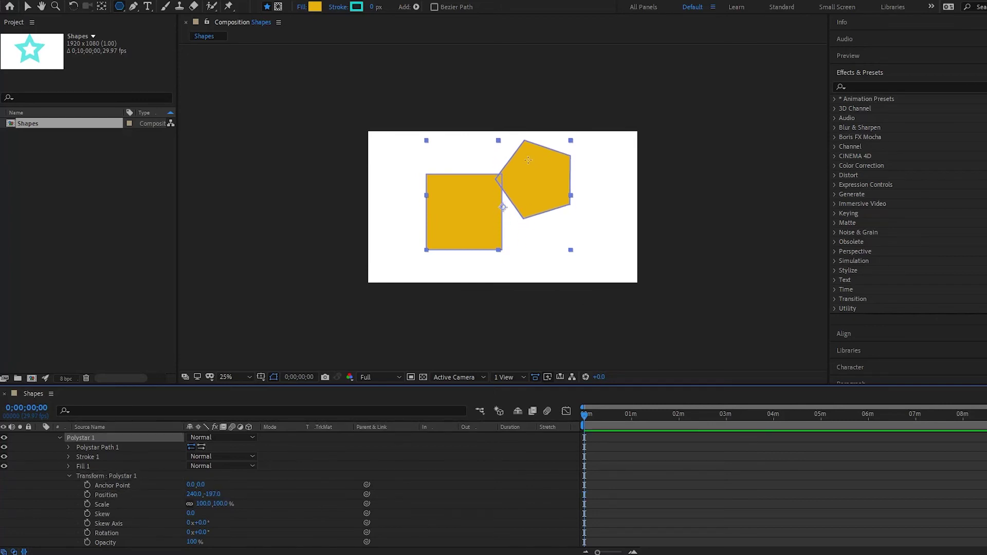
key("v")
left_click_drag(547, 194, 569, 209)
left_click_drag(150, 386, 150, 304)
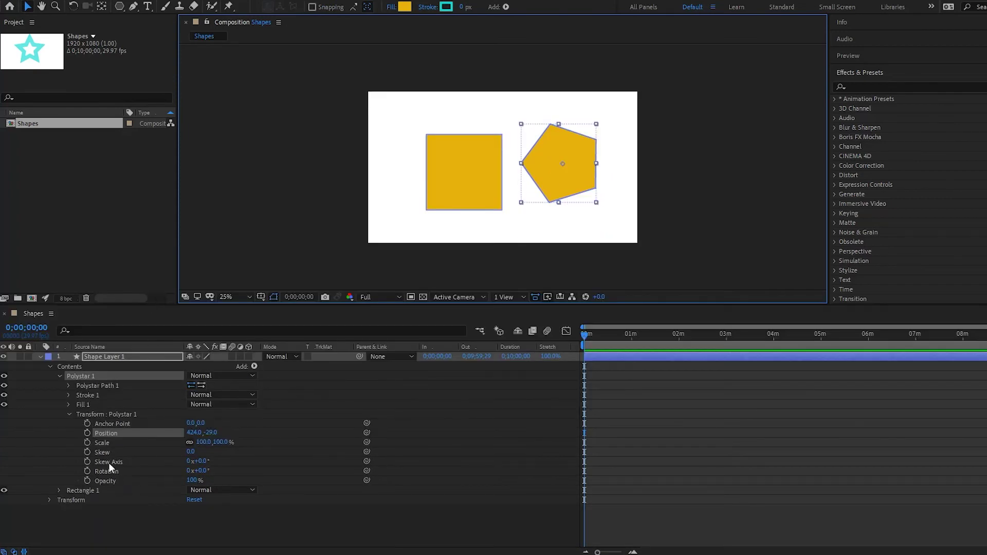
Step: Set the pentagon's Stroke 1 colour to AFE7E5, leaving its stroke width at 0
left_click(68, 395)
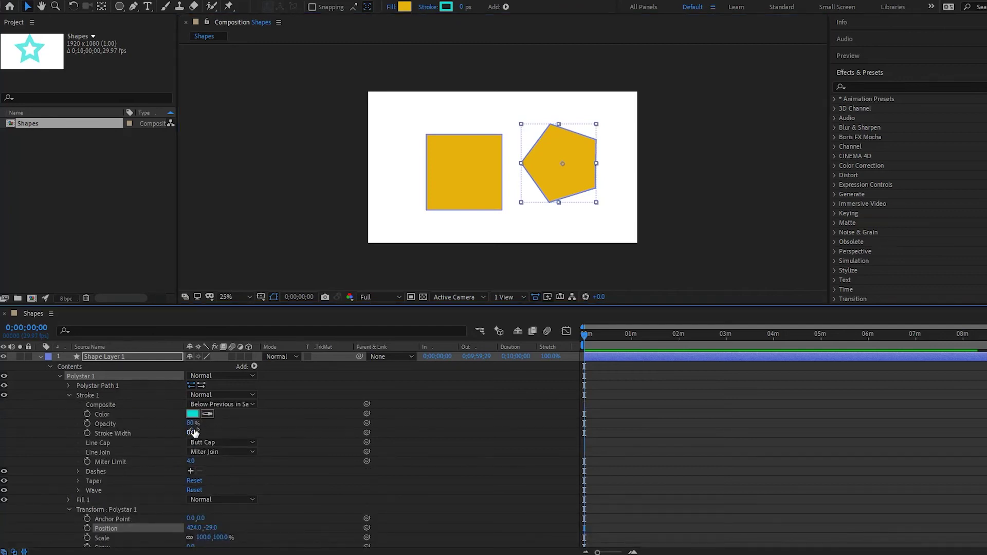
left_click_drag(191, 434, 255, 432)
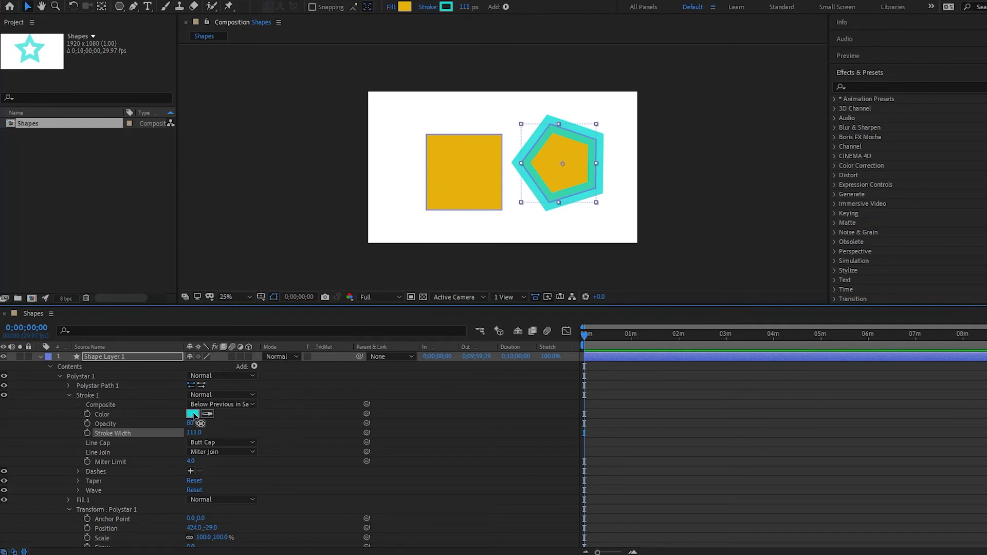
left_click(193, 415)
left_click(714, 224)
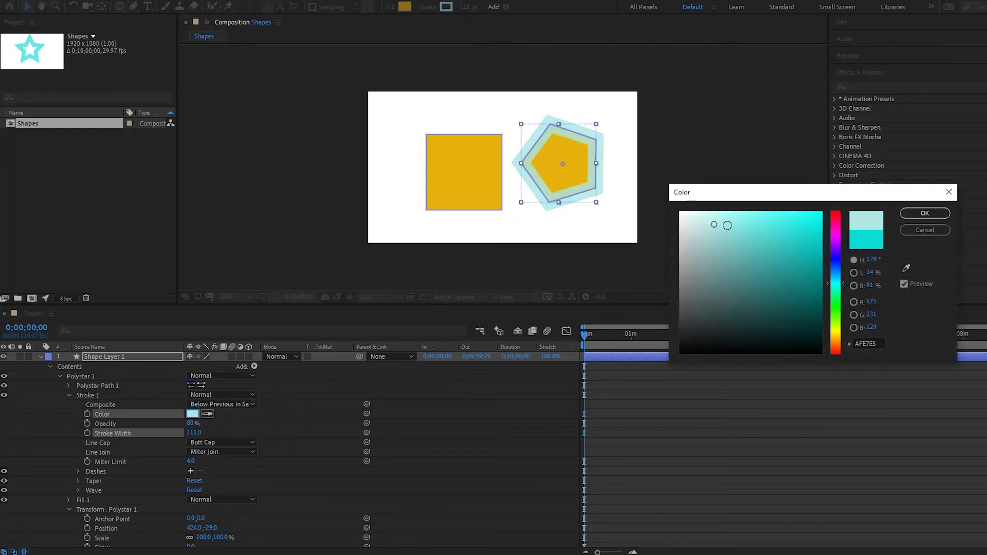
left_click(925, 213)
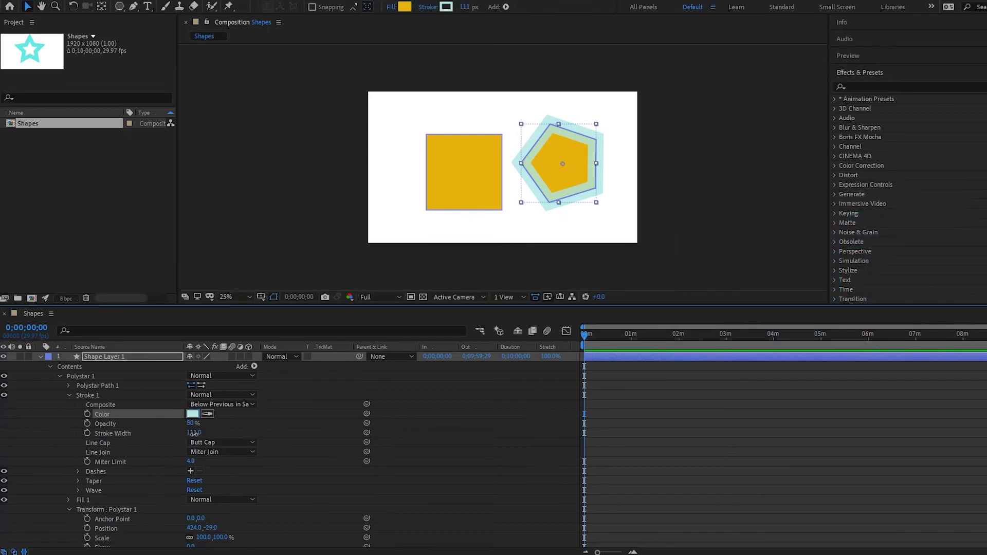
left_click_drag(194, 433, 154, 435)
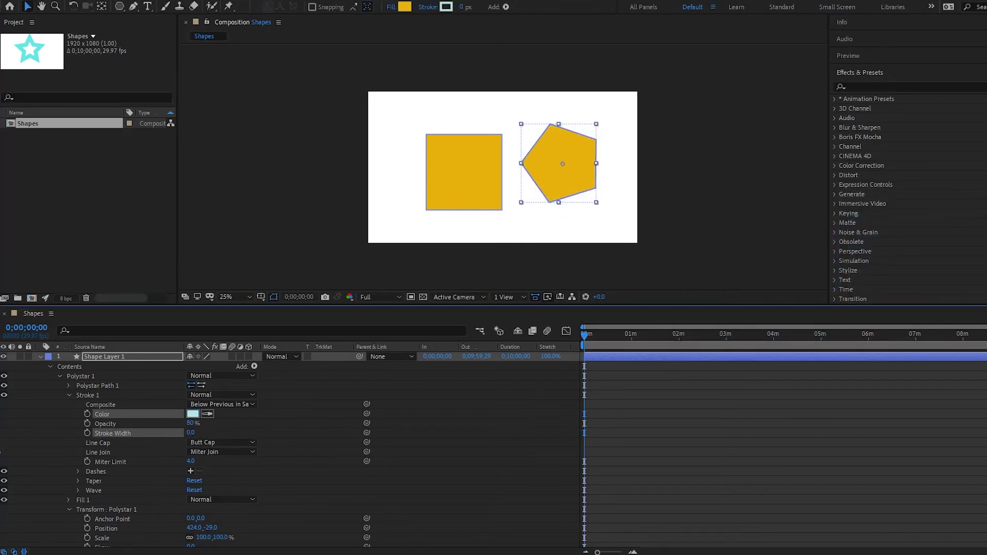
left_click(68, 395)
Step: Give the square and pentagon on Shape Layer 1 a cyan 2DDCD6 stroke
left_click(70, 414)
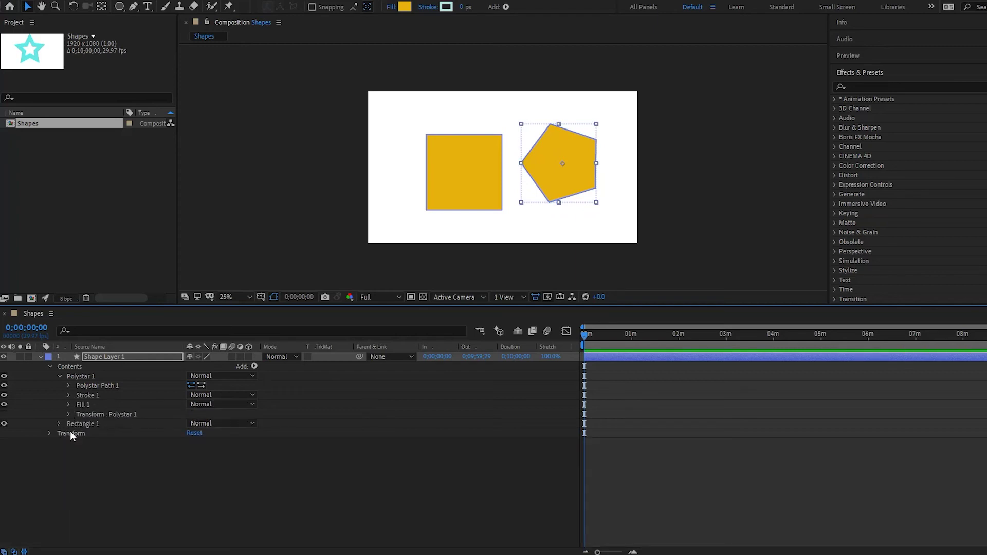
left_click(59, 425)
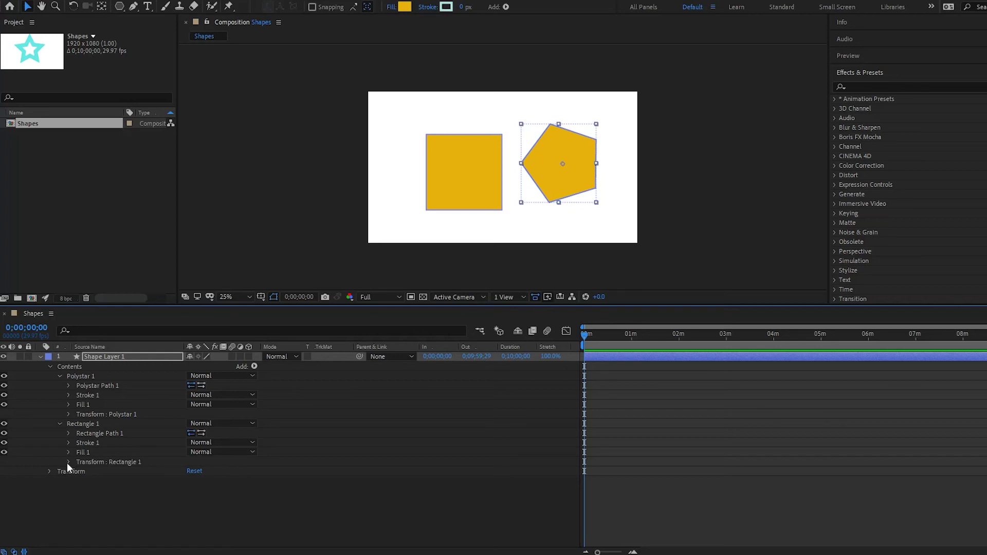
left_click(113, 357)
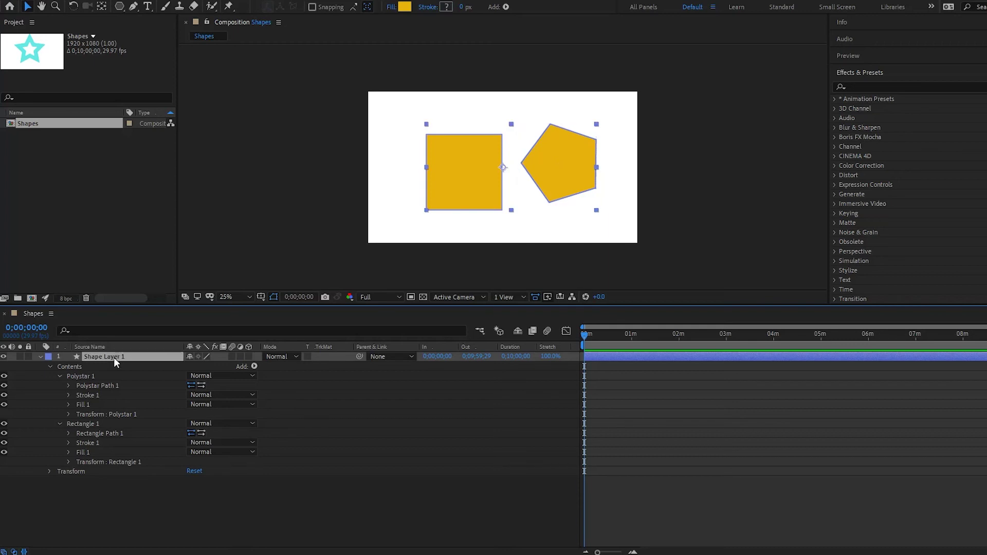
left_click(445, 6)
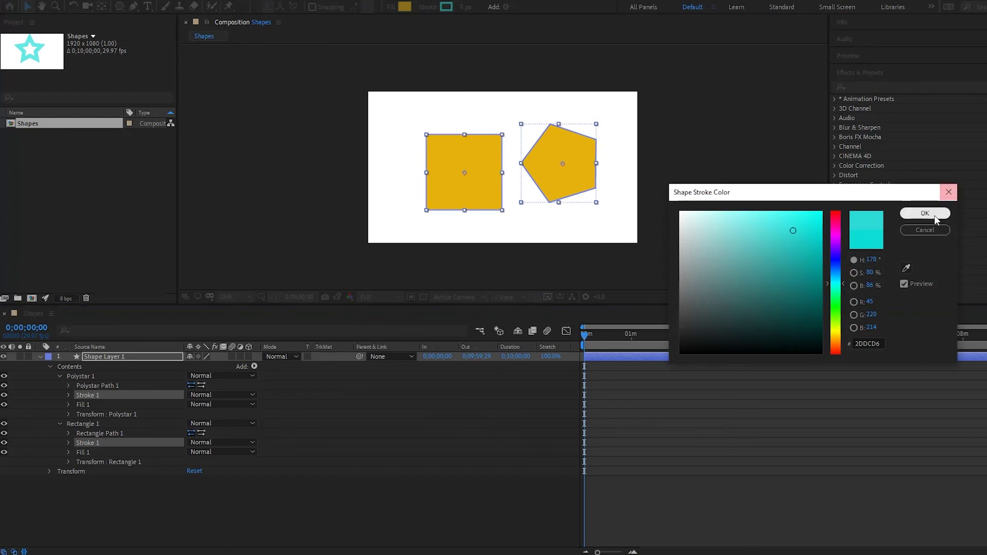
left_click(935, 215)
Step: Widen the stroke to 120 px, then bring it back to 0 px on both shapes
left_click_drag(464, 7, 535, 12)
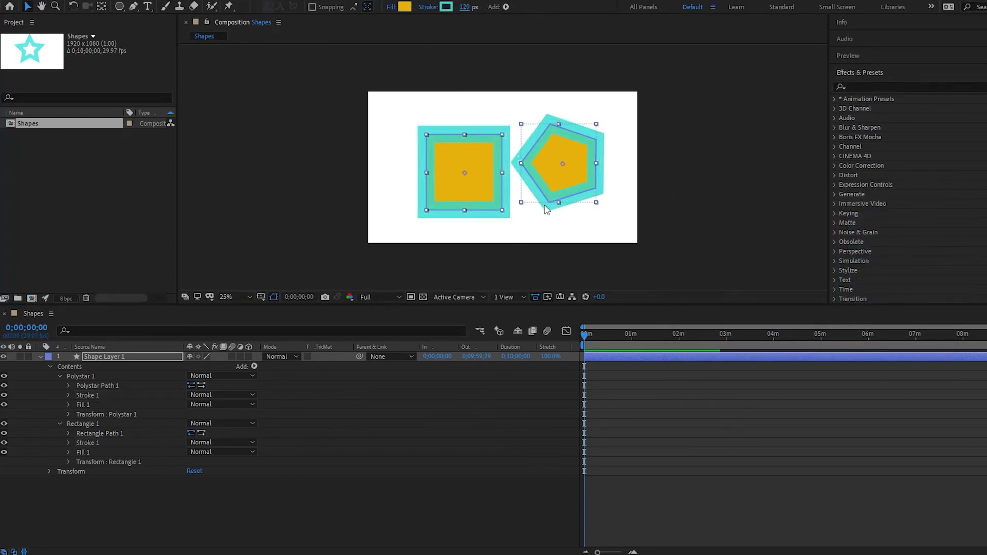
left_click(110, 357)
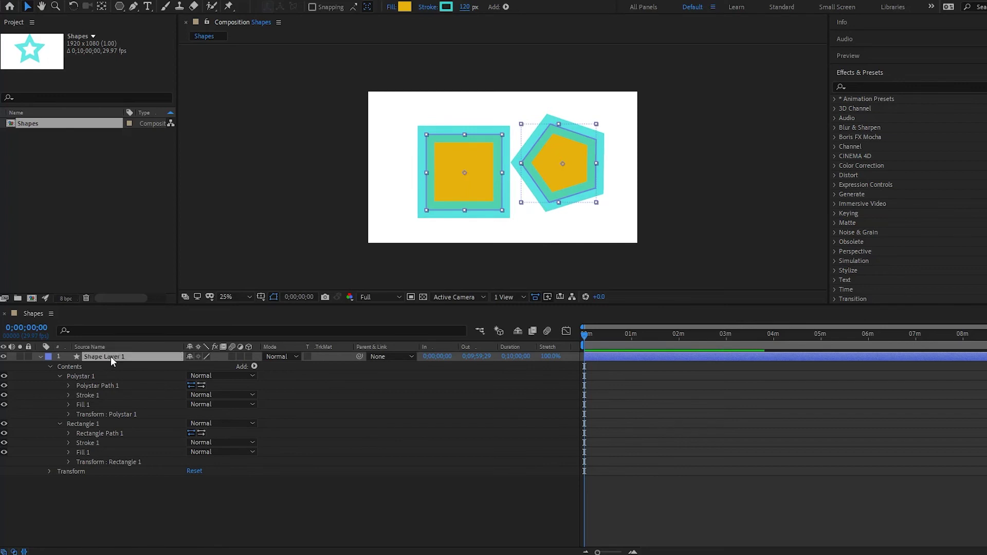
left_click(110, 356)
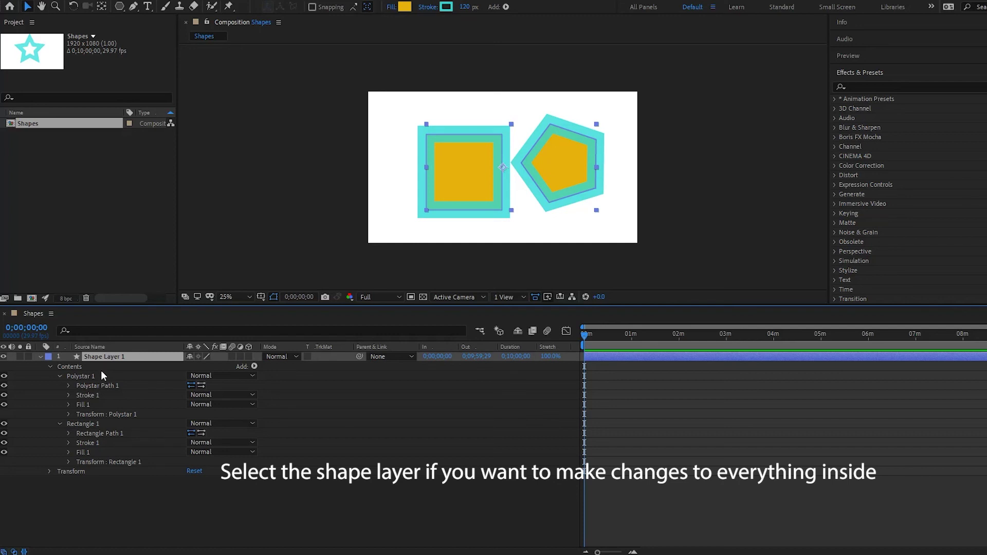
left_click(85, 375)
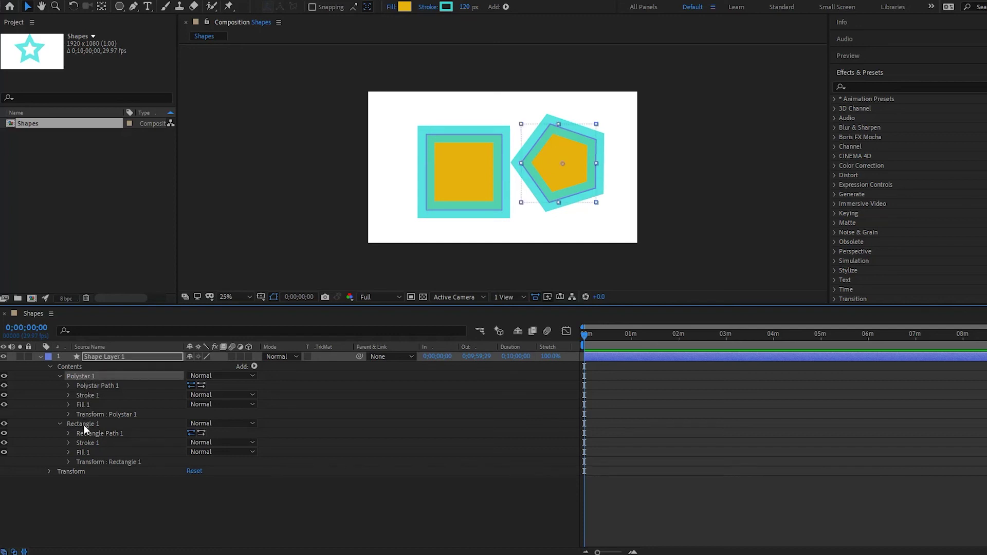
left_click(83, 425)
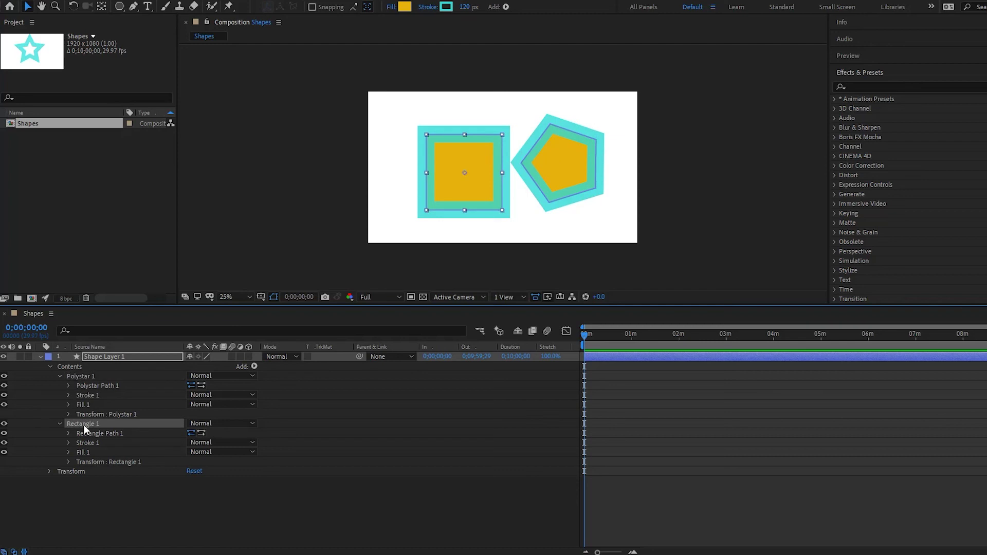
left_click_drag(465, 7, 442, 6)
left_click(92, 375)
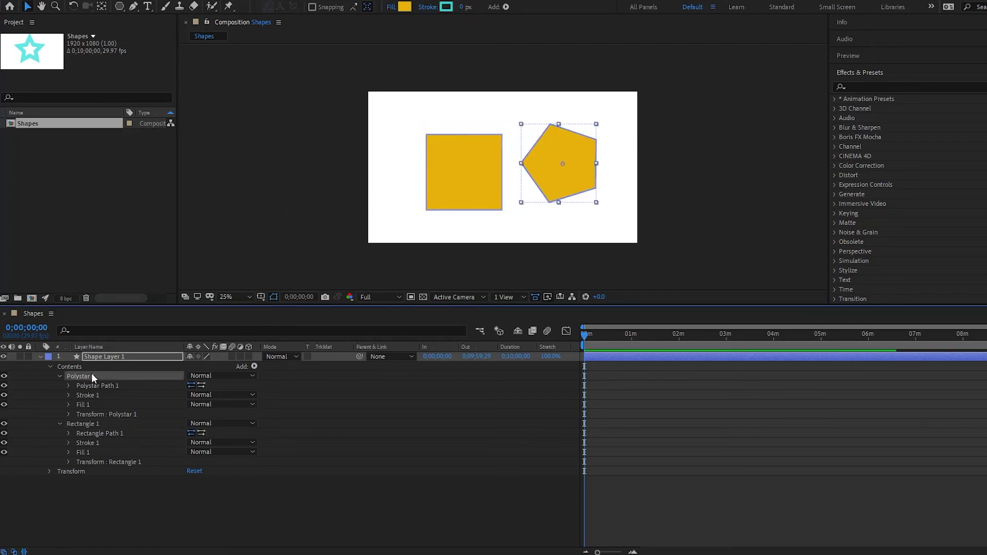
Step: Switch Polystar Path 1 from Polygon to Star type and set Points to 73
left_click(69, 386)
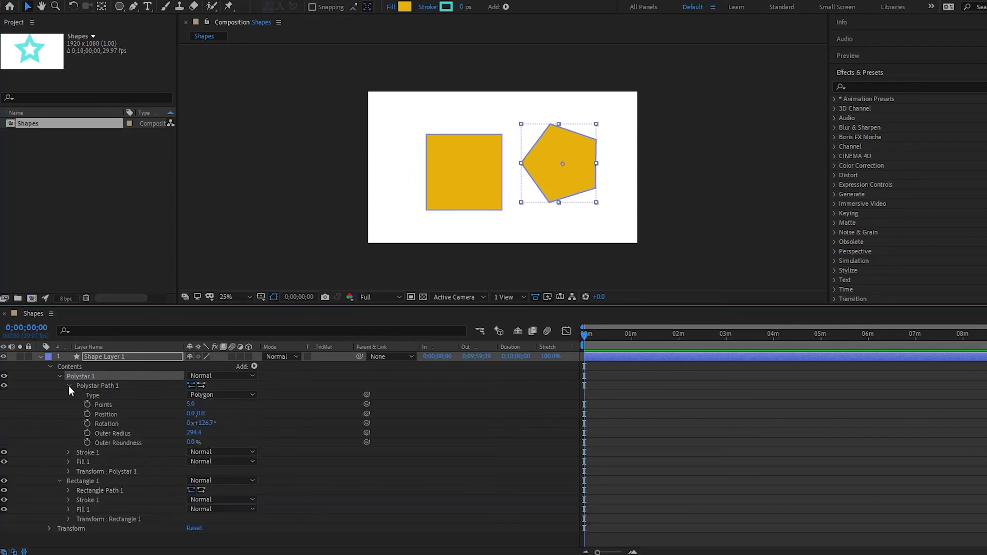
left_click_drag(189, 404, 253, 408)
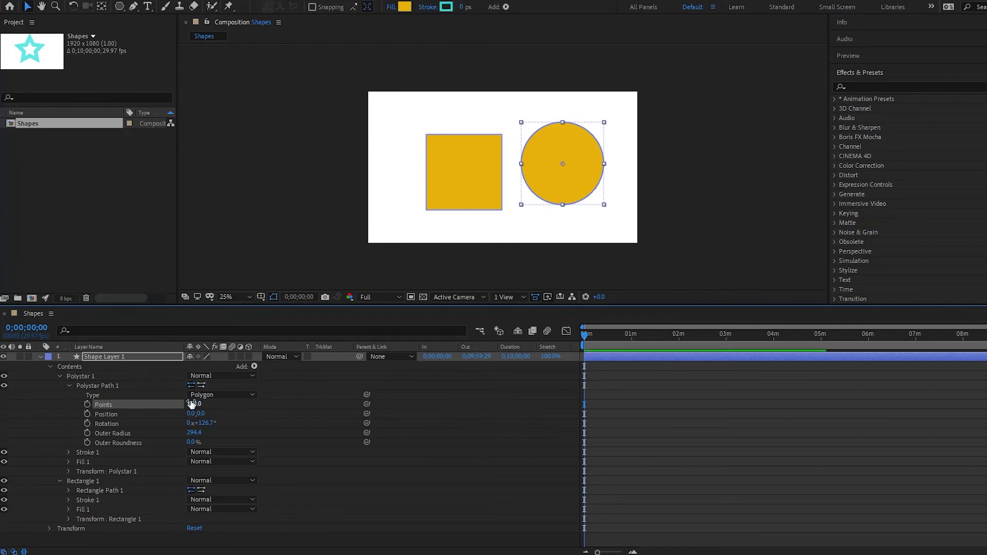
left_click(211, 395)
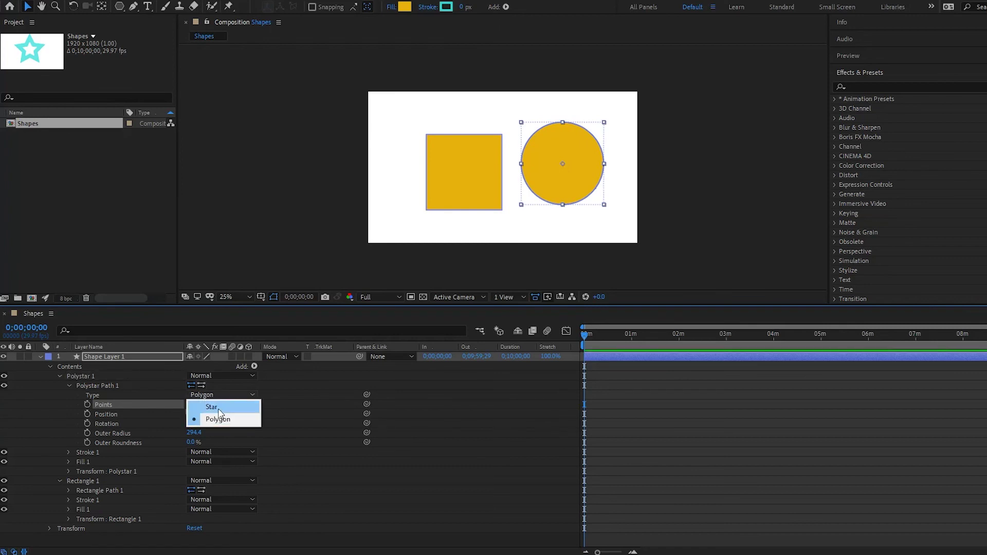
left_click(219, 410)
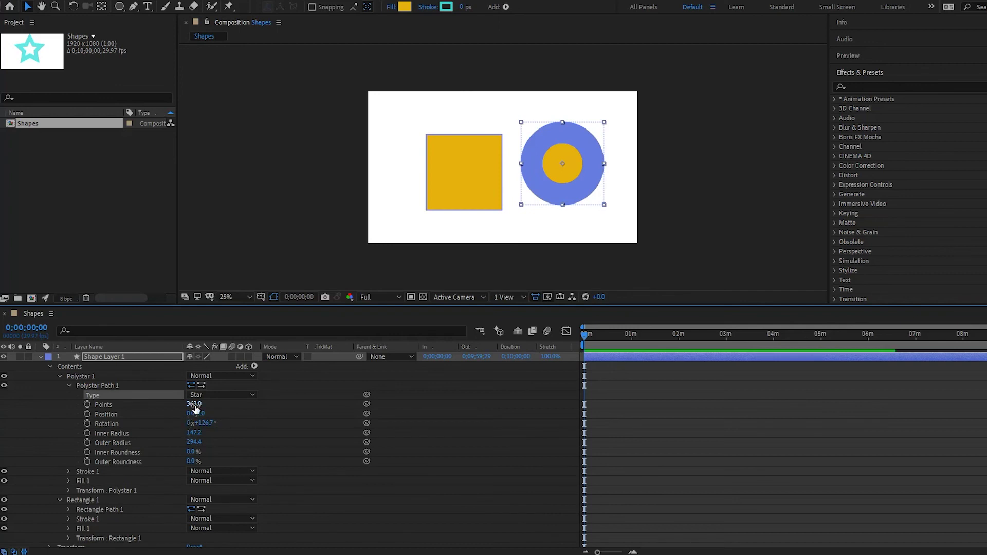
left_click_drag(167, 409, 75, 452)
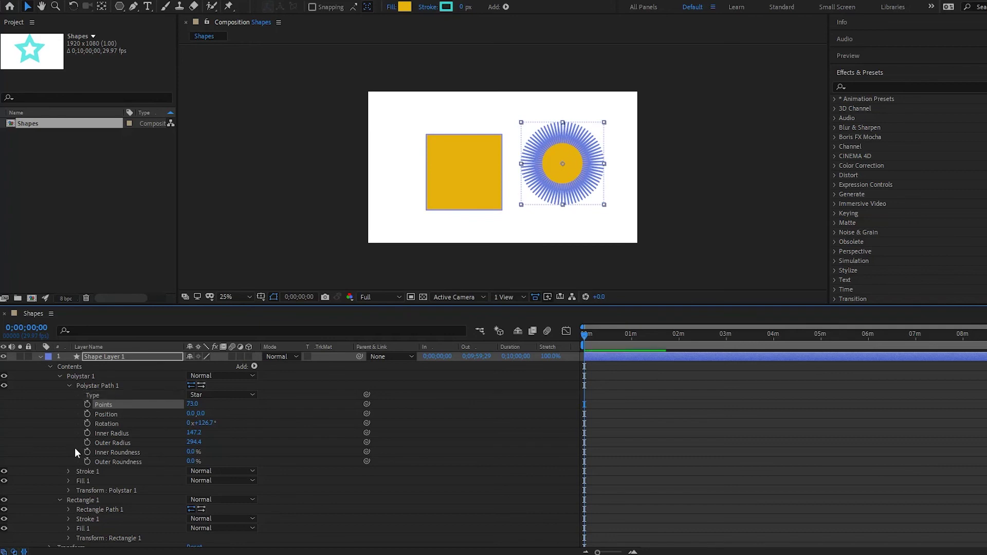